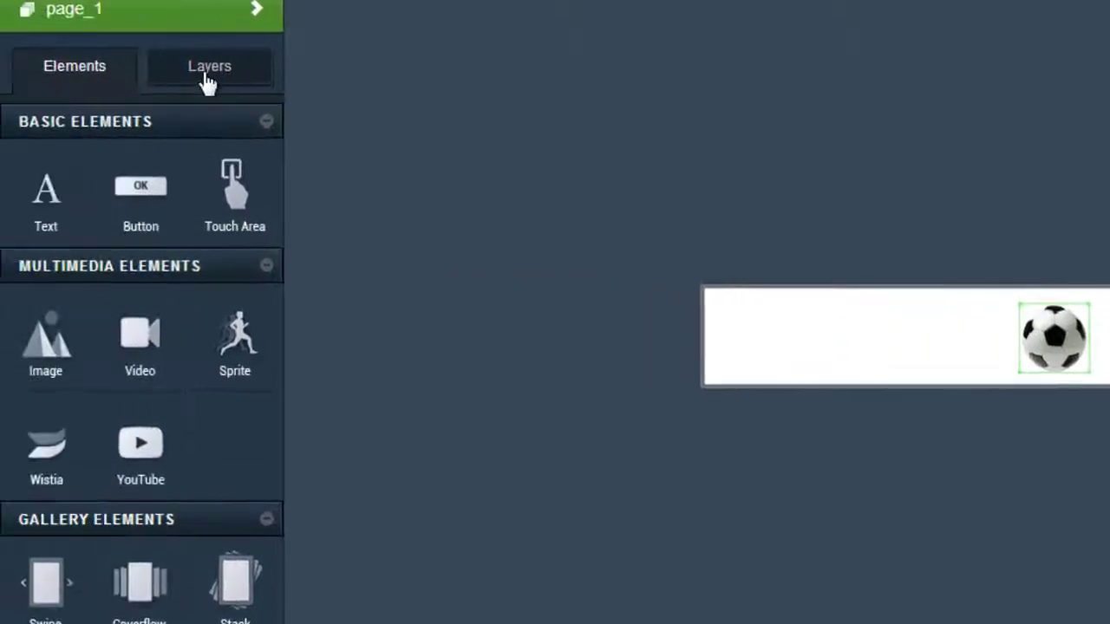
Review the layers of page_1 and the ad's list of loading and expandable pages.
{"action": "left_click", "coordinate": [36, 77]}
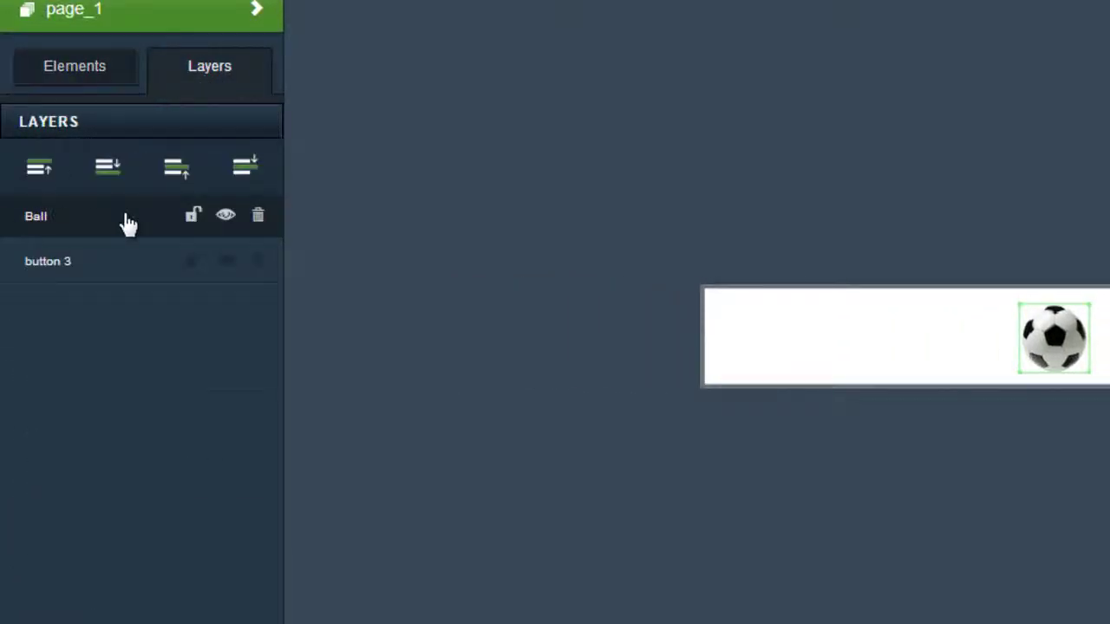
{"action": "left_click", "coordinate": [78, 26]}
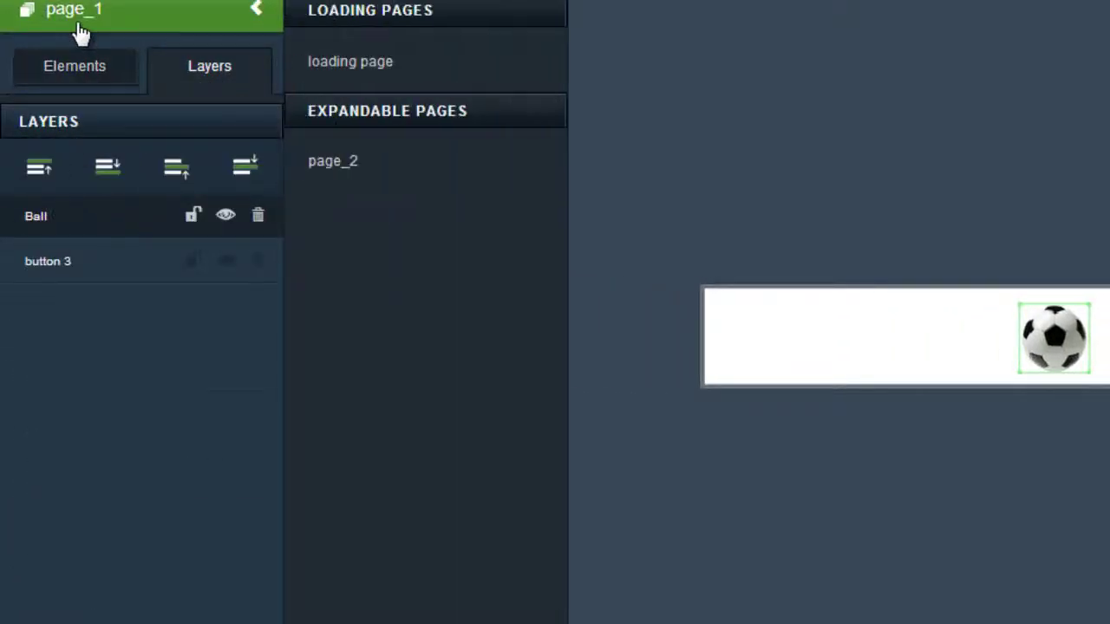
{"action": "left_click", "coordinate": [77, 66]}
{"action": "left_click", "coordinate": [111, 14]}
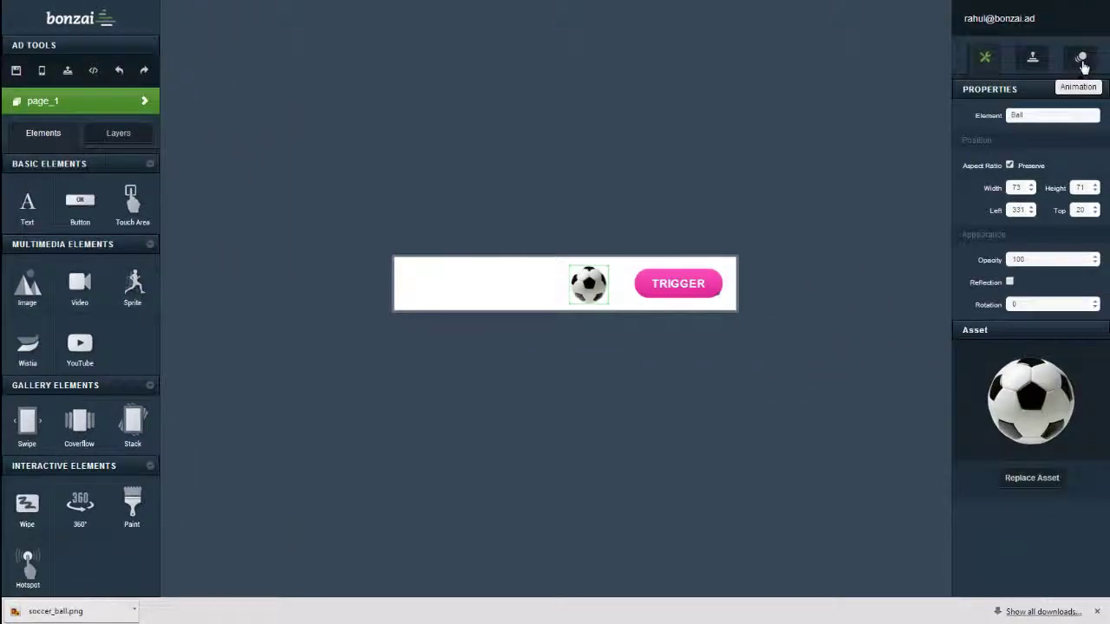
Add a Slide In animation to the ball with a duration of 2 seconds.
{"action": "left_click", "coordinate": [1081, 59]}
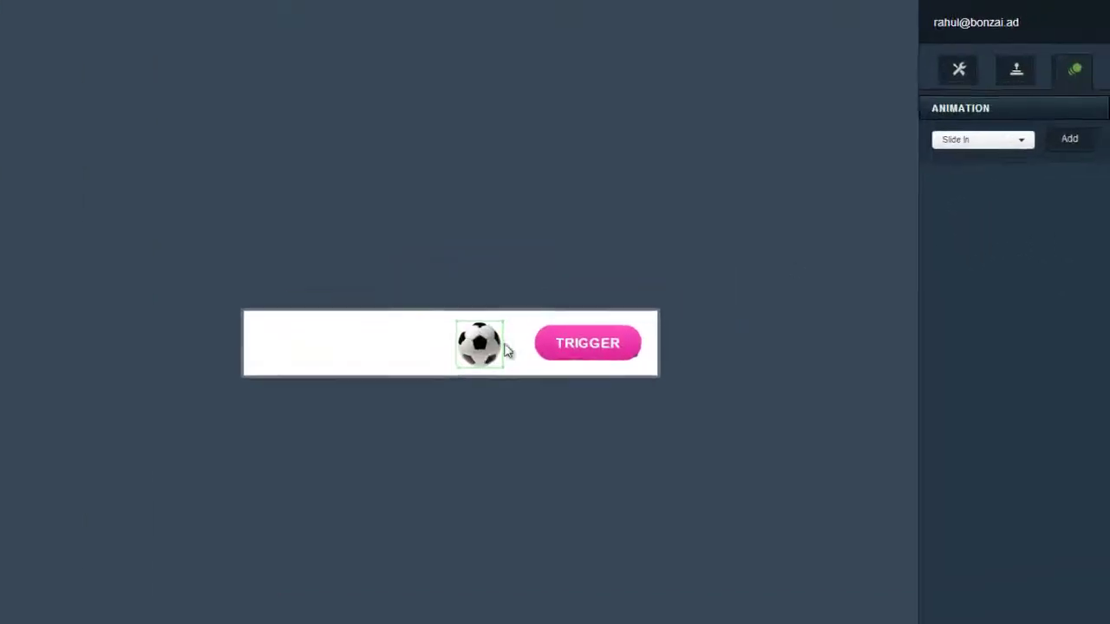
{"action": "left_click", "coordinate": [1013, 143]}
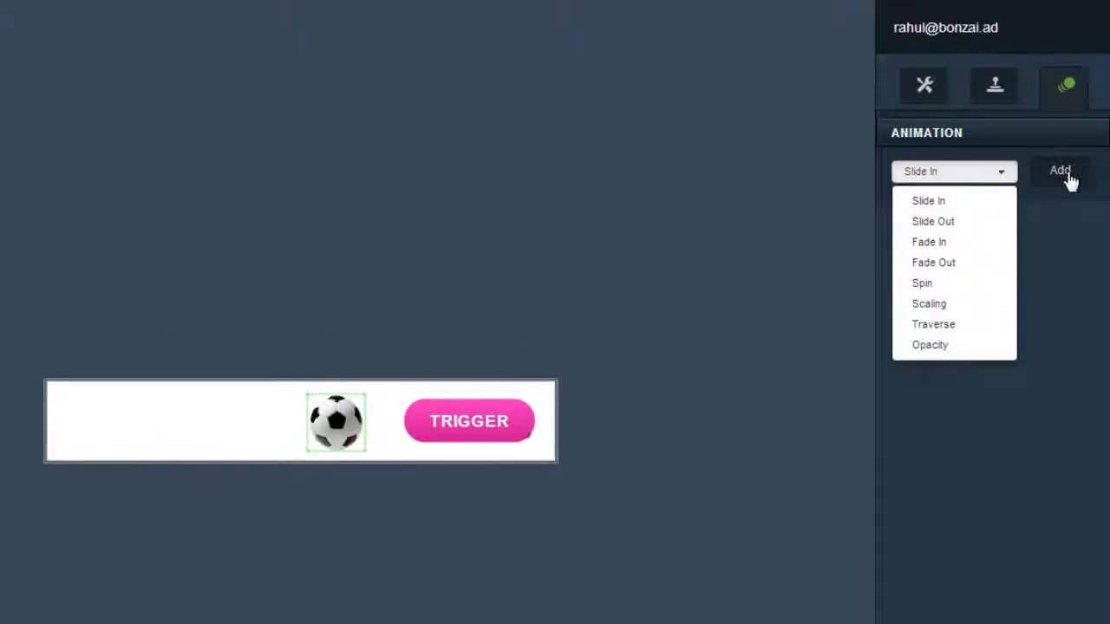
{"action": "left_click", "coordinate": [948, 204]}
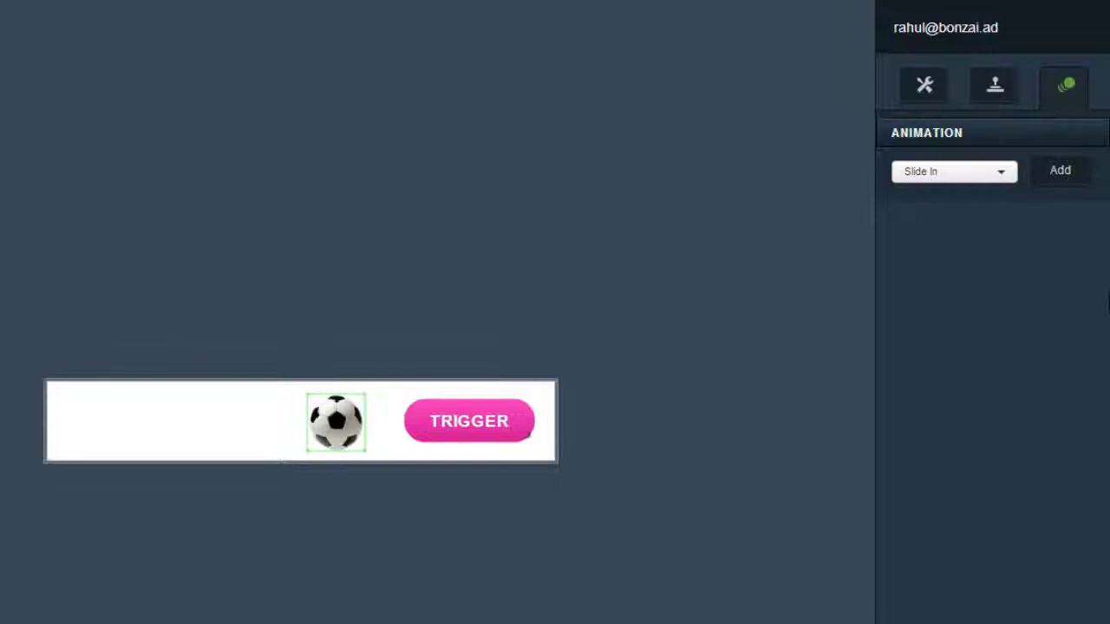
{"action": "left_click", "coordinate": [1063, 174]}
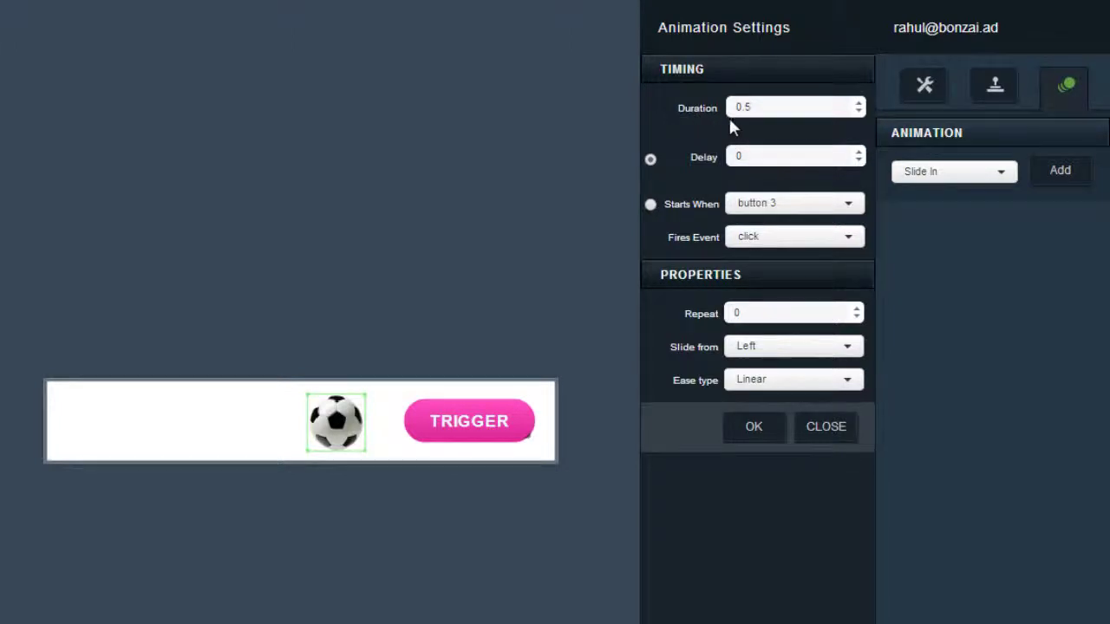
{"action": "left_click", "coordinate": [758, 116]}
{"action": "left_click_drag", "start_coordinate": [759, 115], "coordinate": [725, 113]}
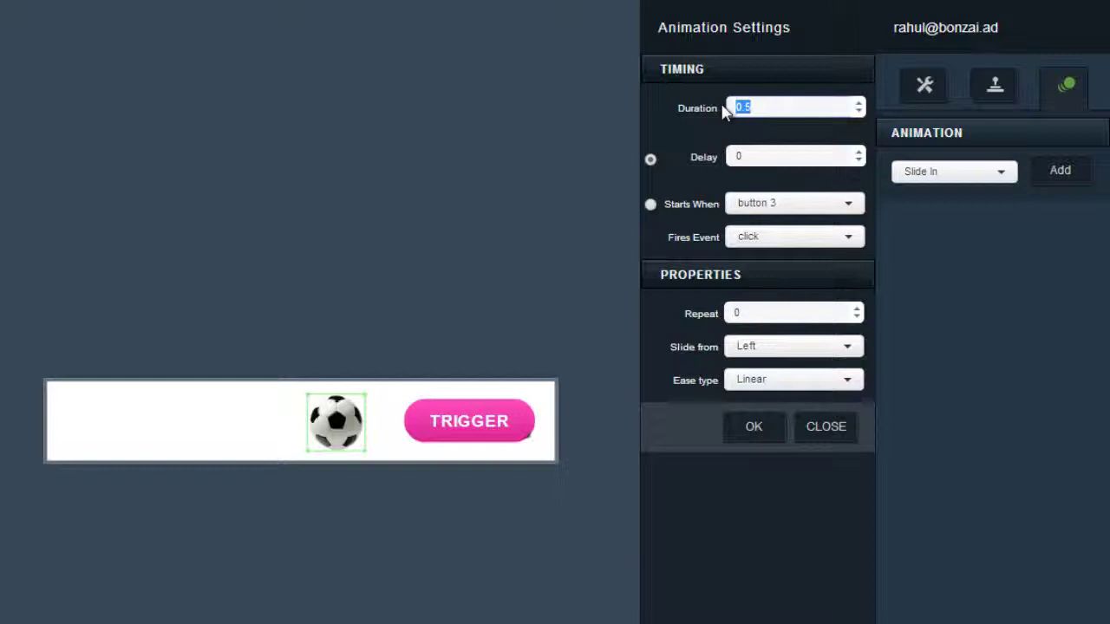
{"action": "type", "text": "2"}
{"action": "left_click", "coordinate": [748, 155]}
{"action": "left_click", "coordinate": [756, 431]}
Play the ball's Slide In animation on the canvas.
{"action": "mouse_move", "coordinate": [1011, 240]}
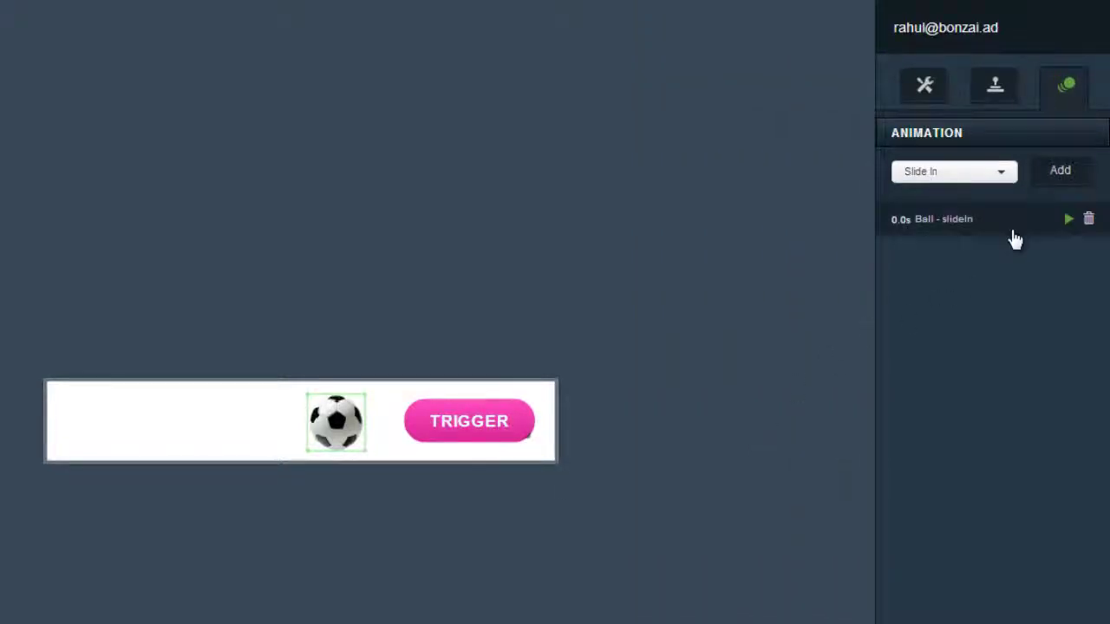
{"action": "left_click", "coordinate": [1070, 224]}
{"action": "left_click", "coordinate": [1070, 224]}
Set the duration of the ball's Slide In animation to 1 second.
{"action": "left_click", "coordinate": [1018, 232]}
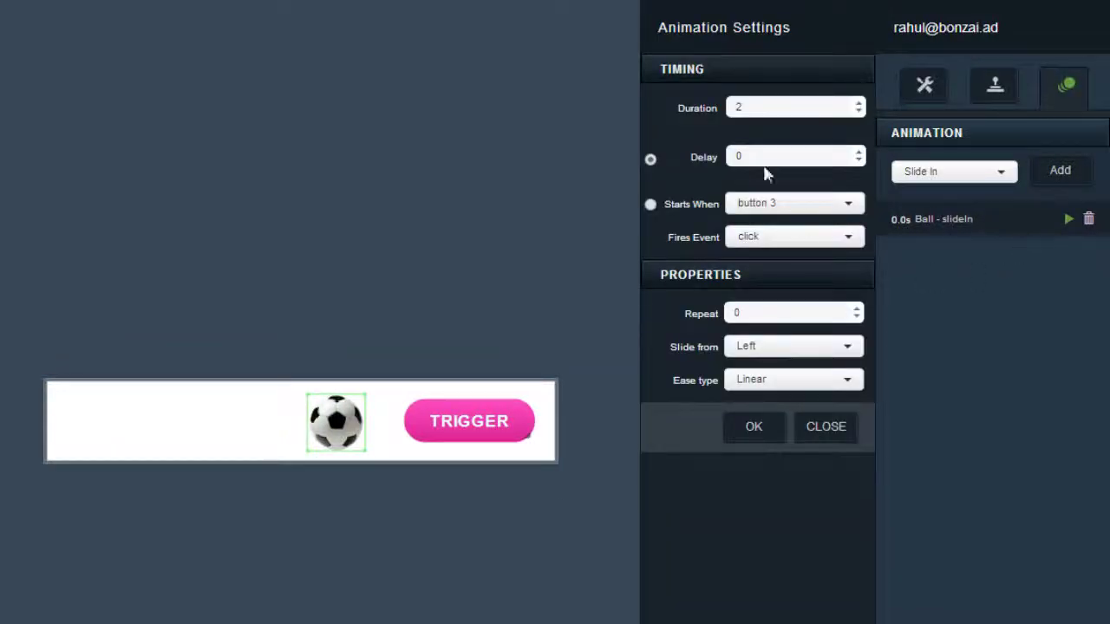
{"action": "double_click", "coordinate": [759, 107]}
{"action": "type", "text": "1"}
{"action": "left_click", "coordinate": [751, 426]}
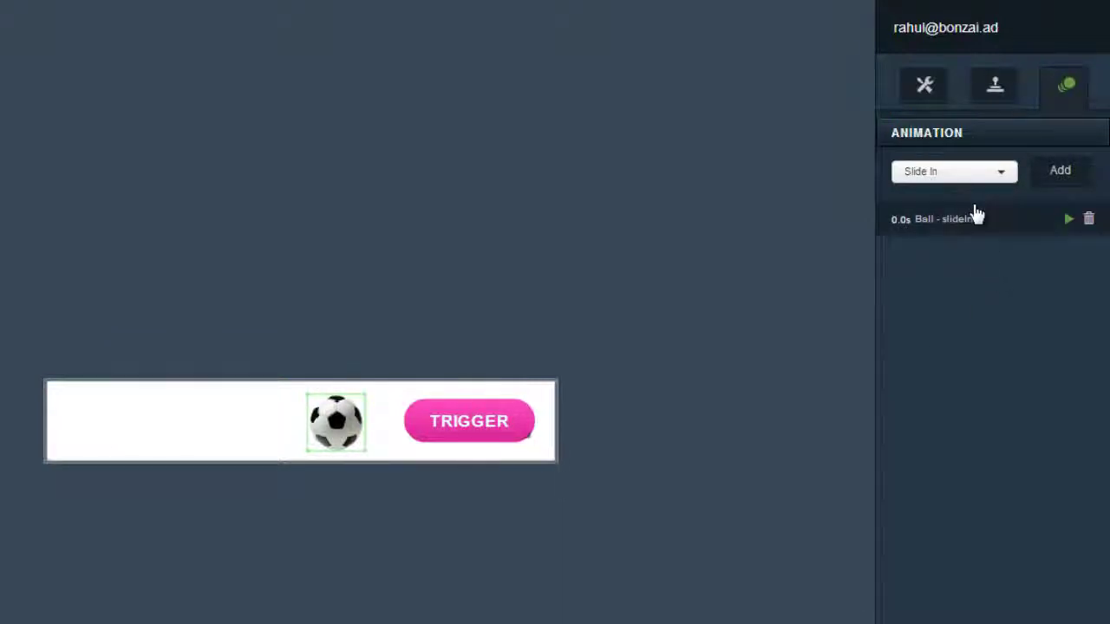
Start a new Spin animation for the ball and give it a duration of 1 second.
{"action": "left_click", "coordinate": [954, 178]}
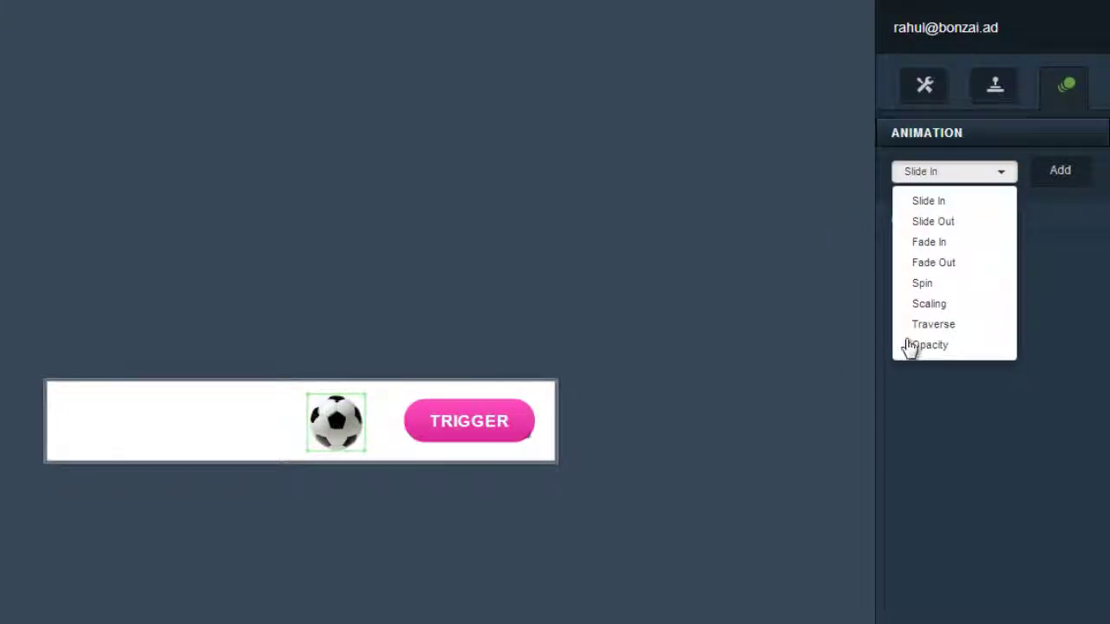
{"action": "left_click", "coordinate": [924, 286]}
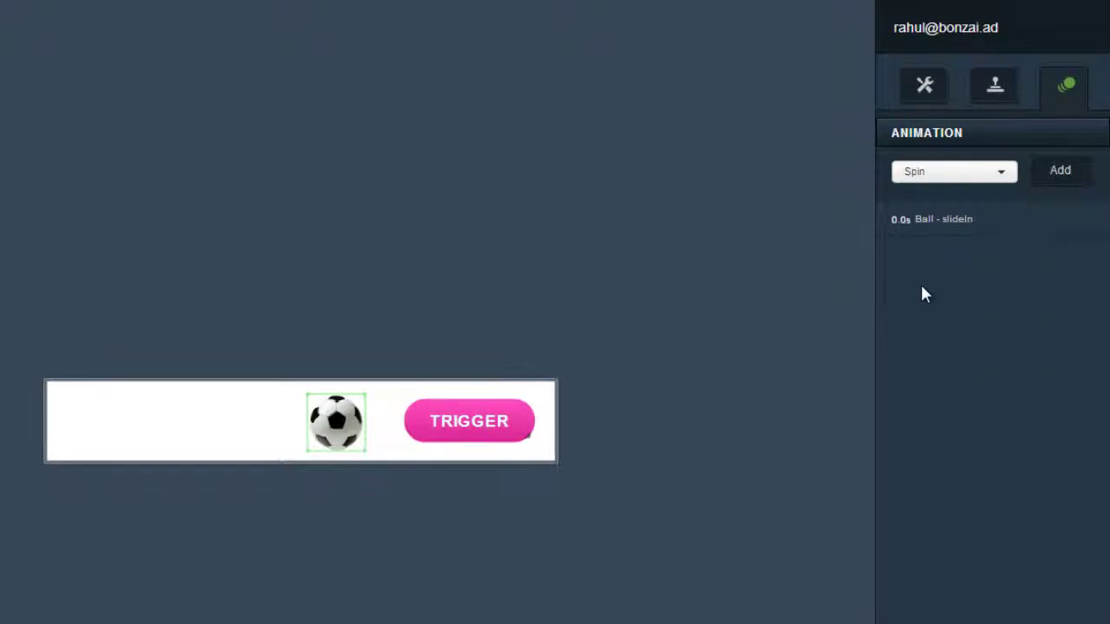
{"action": "left_click", "coordinate": [1072, 176]}
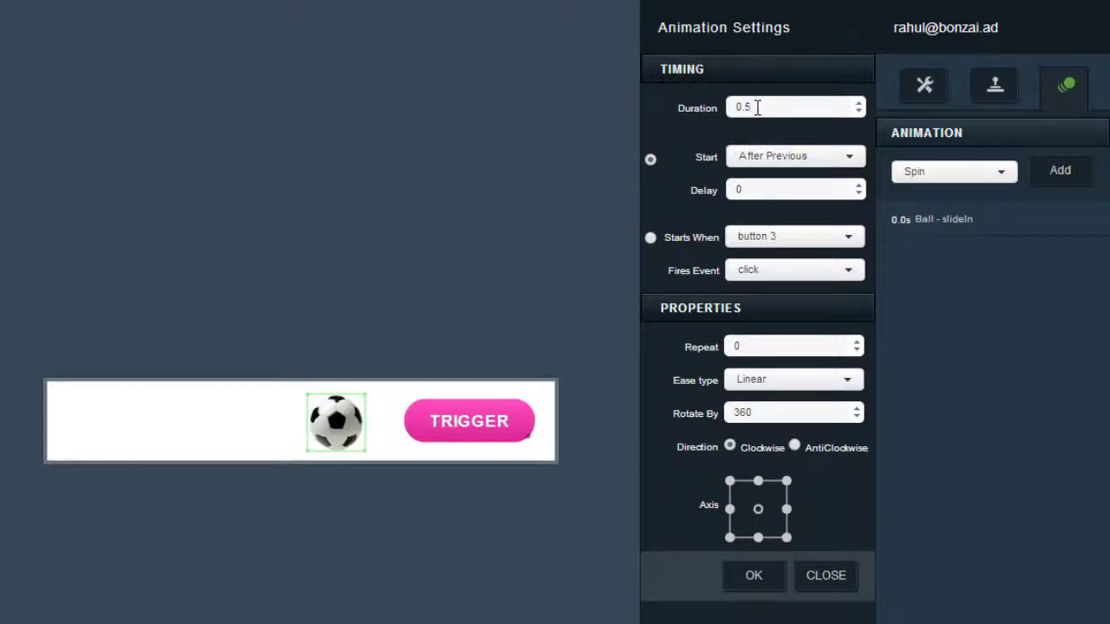
{"action": "left_click_drag", "start_coordinate": [757, 107], "coordinate": [716, 108]}
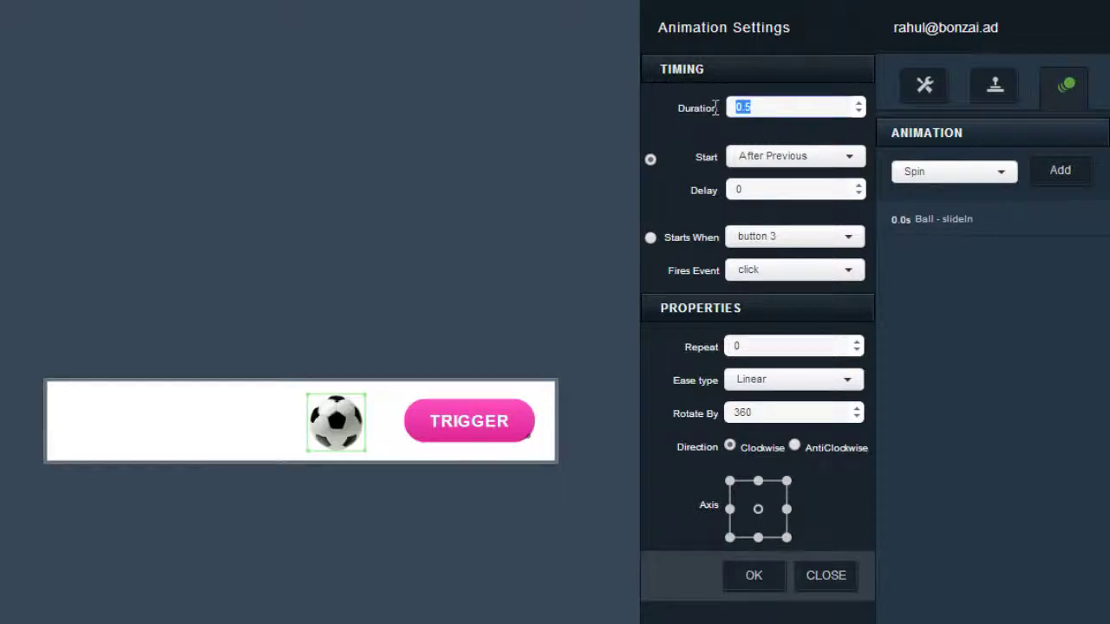
{"action": "type", "text": "1"}
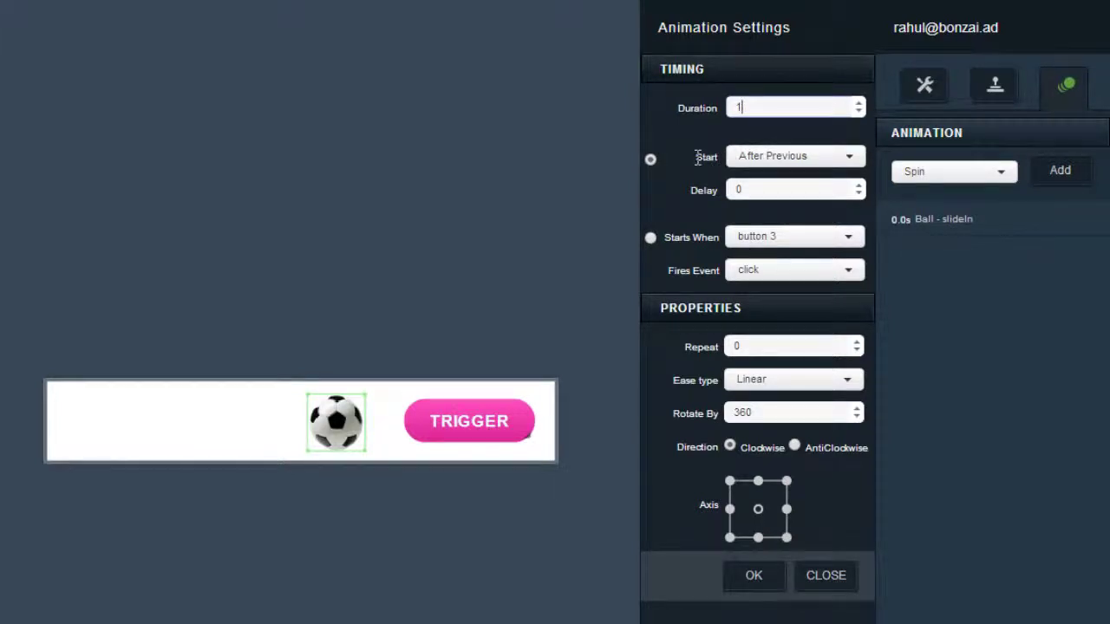
Set the Spin to start With Previous after a 0.5-second delay around the centre axis, then apply and play it.
{"action": "left_click", "coordinate": [750, 171]}
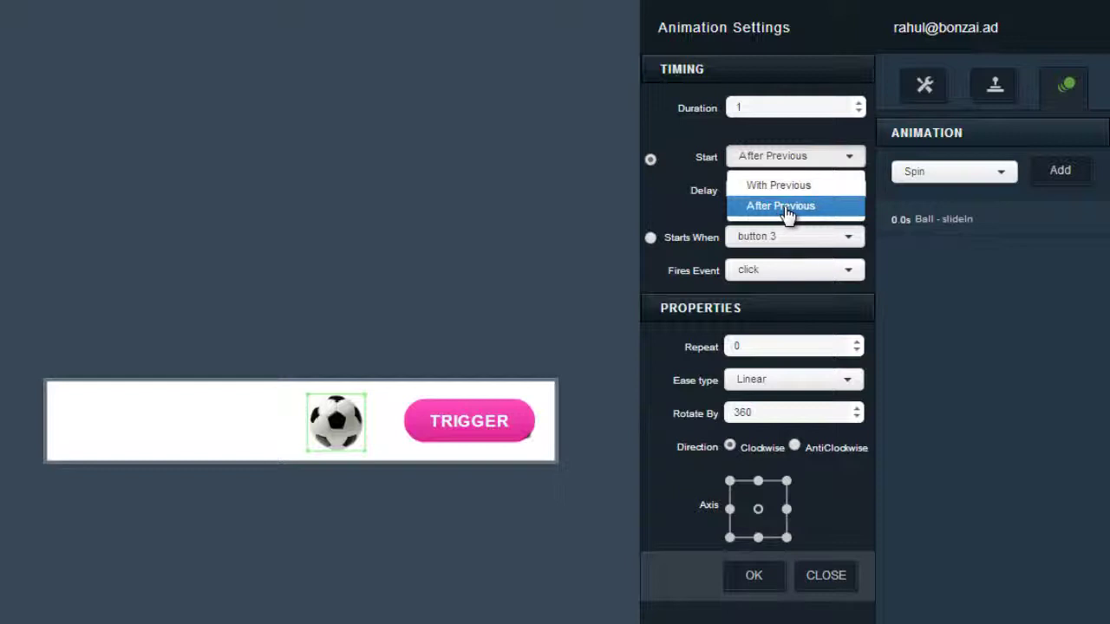
{"action": "mouse_move", "coordinate": [971, 230]}
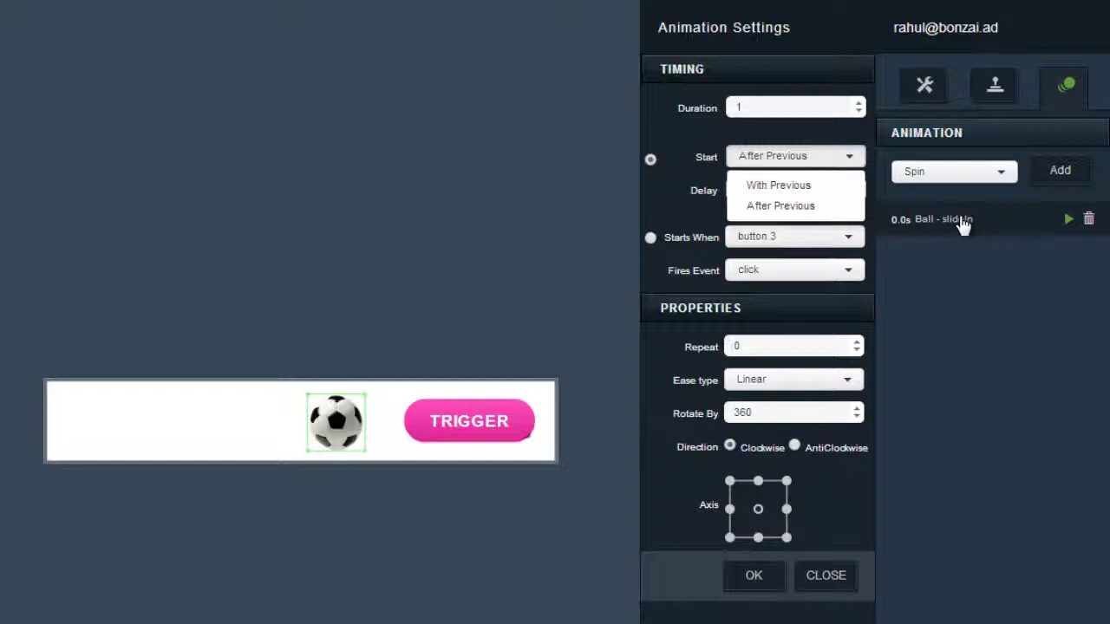
{"action": "left_click", "coordinate": [772, 191]}
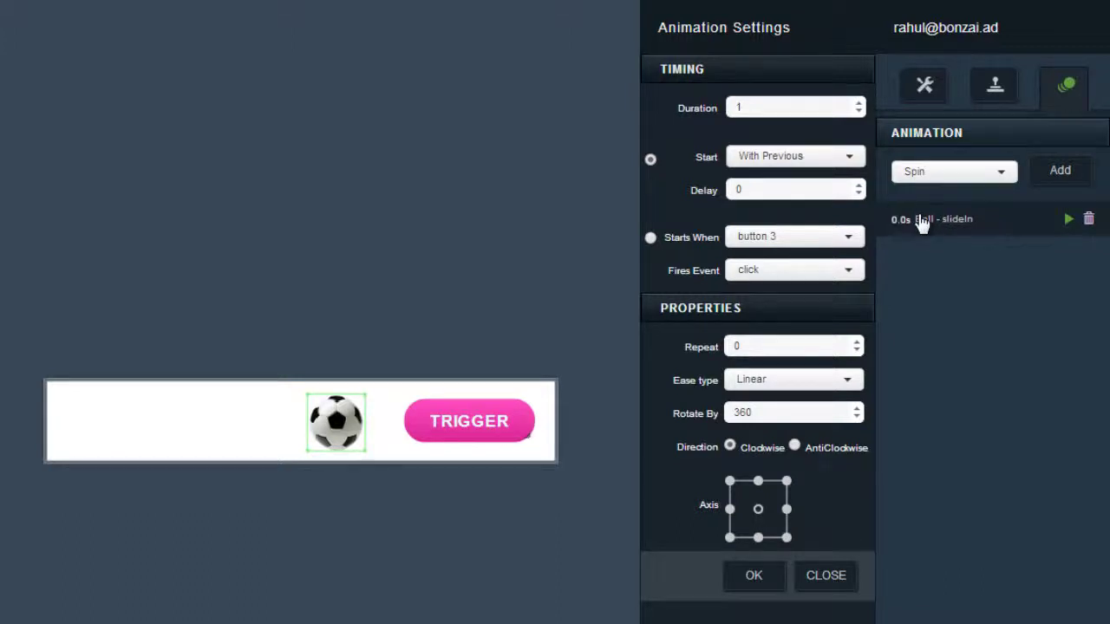
{"action": "double_click", "coordinate": [751, 191]}
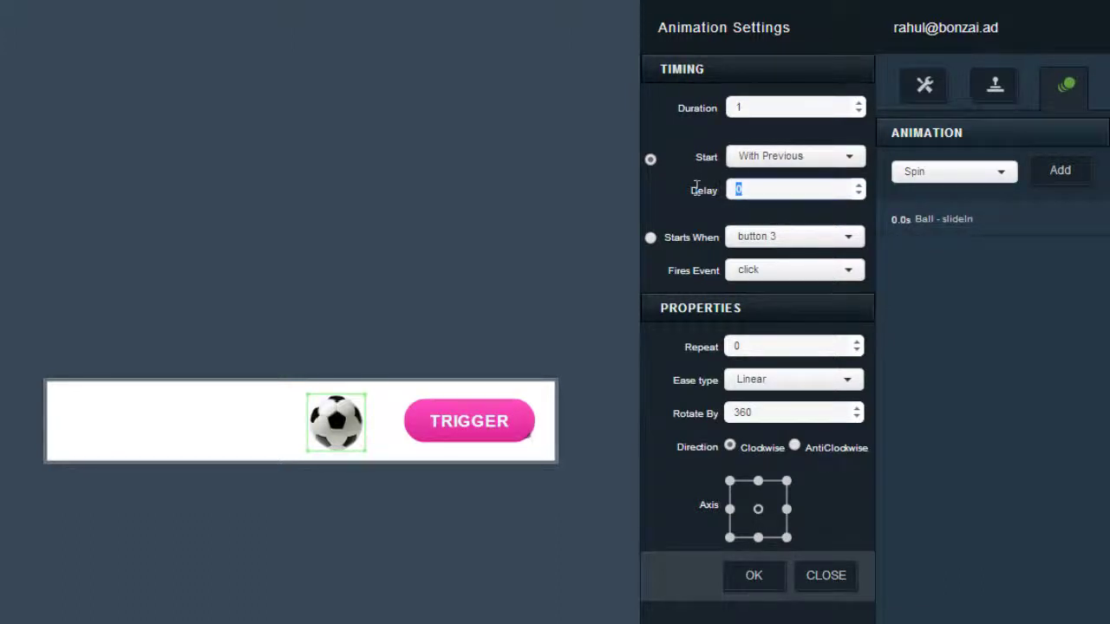
{"action": "mouse_move", "coordinate": [959, 227]}
{"action": "left_click", "coordinate": [732, 486]}
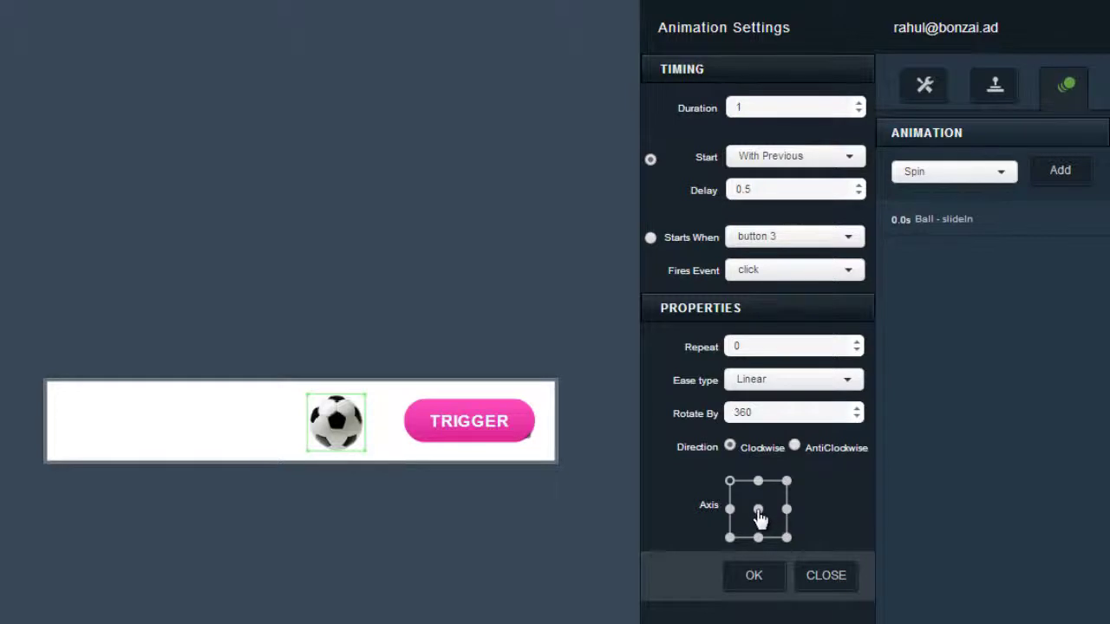
{"action": "left_click", "coordinate": [759, 510]}
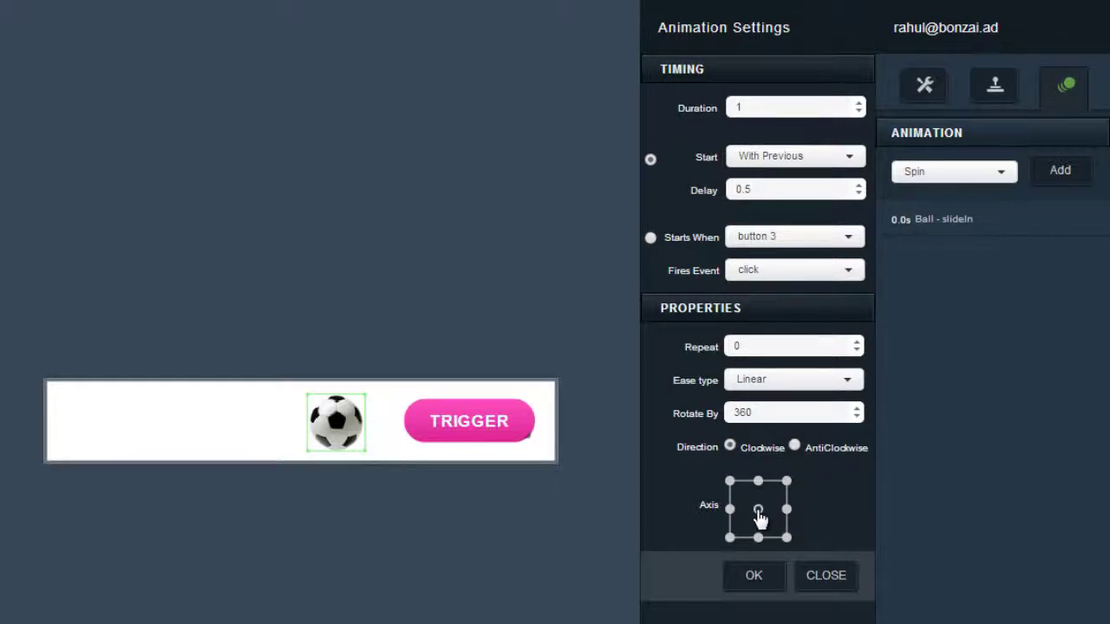
{"action": "left_click", "coordinate": [754, 576]}
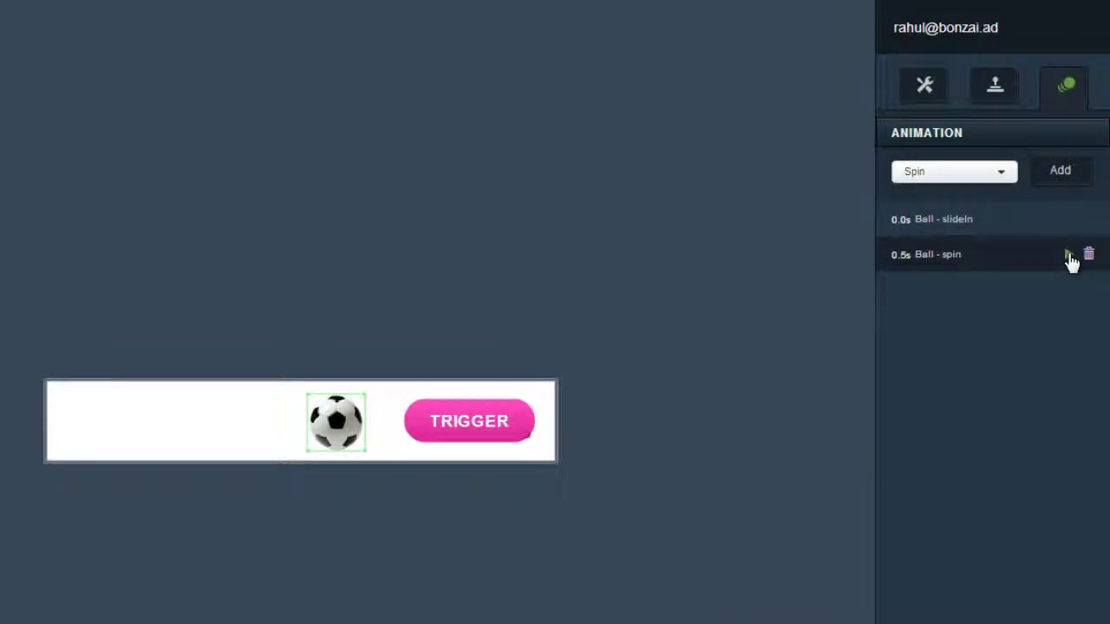
{"action": "left_click", "coordinate": [1069, 256]}
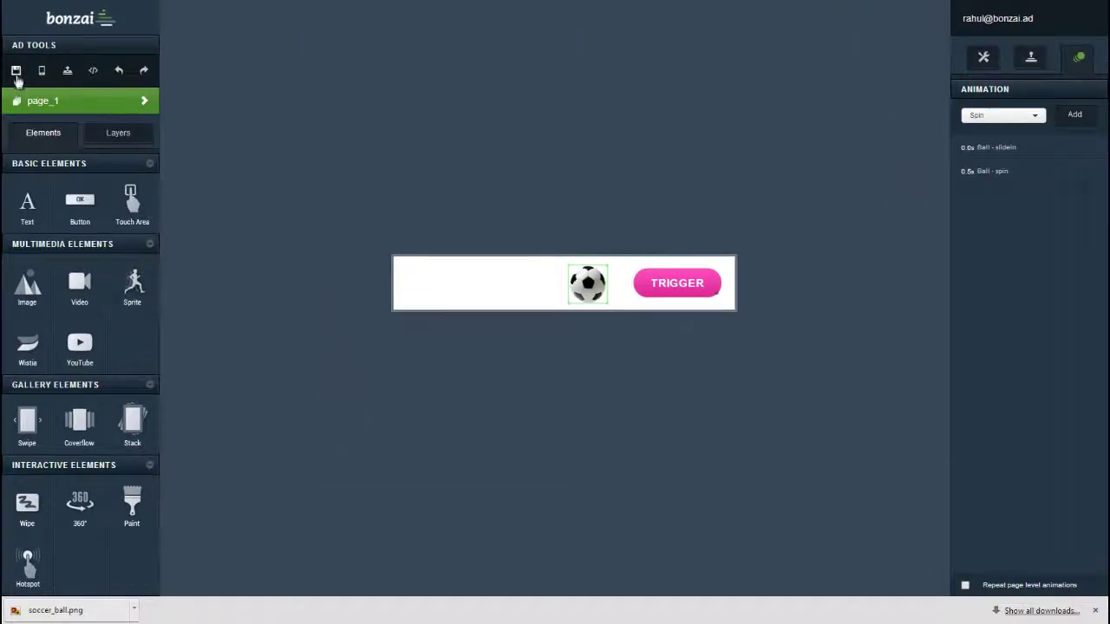
Save the ad and preview it on the simulated iPhone 4S.
{"action": "left_click", "coordinate": [15, 72]}
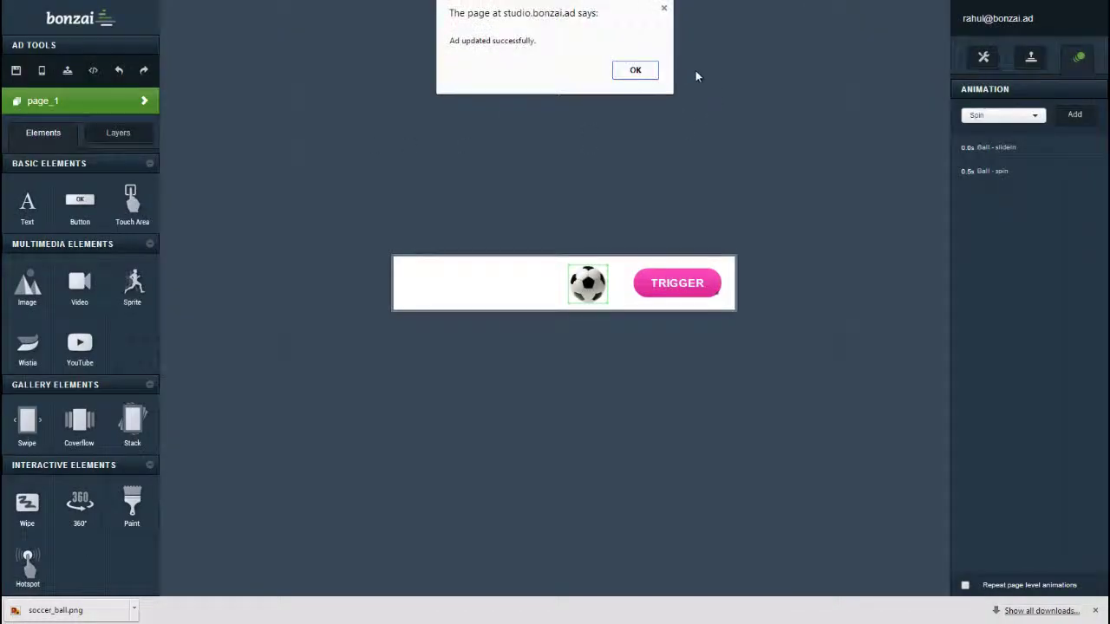
{"action": "left_click", "coordinate": [639, 73]}
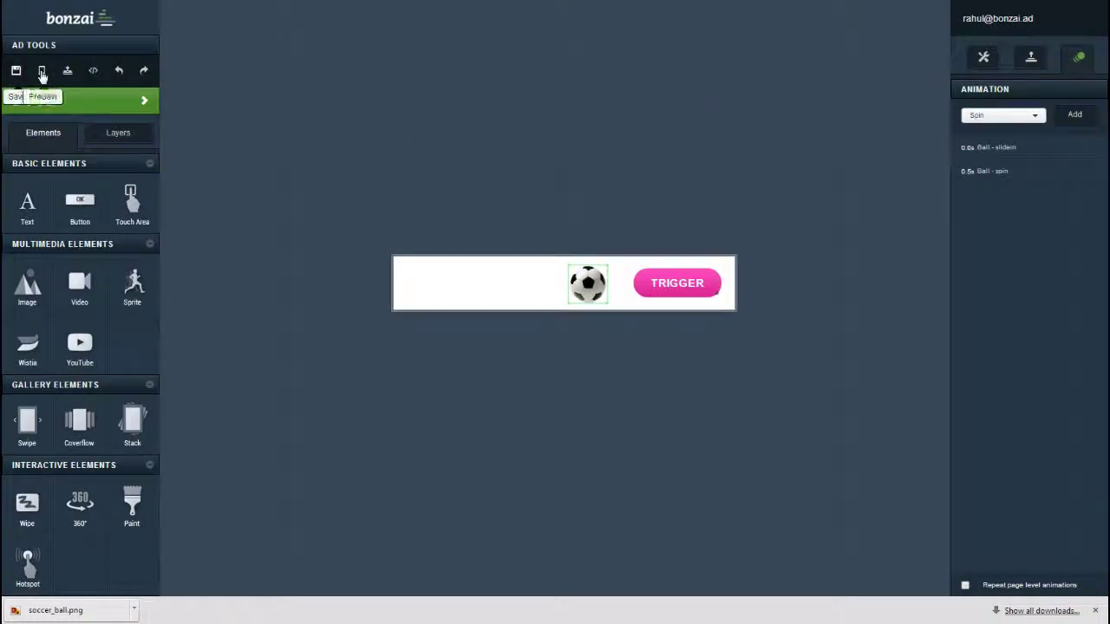
{"action": "left_click", "coordinate": [42, 75]}
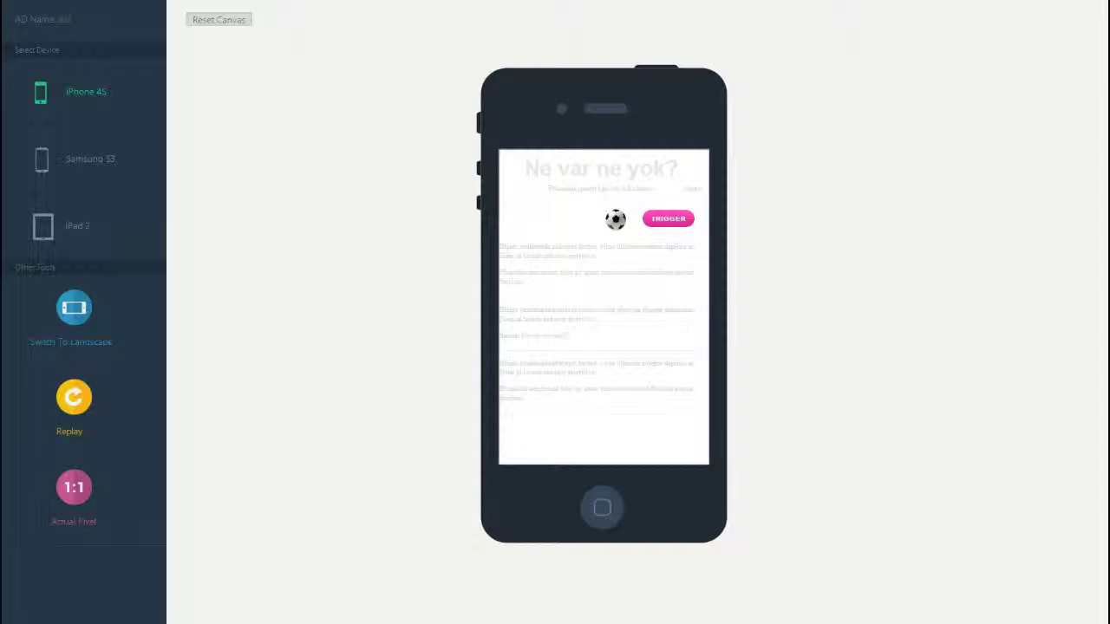
{"action": "left_click", "coordinate": [1055, 12]}
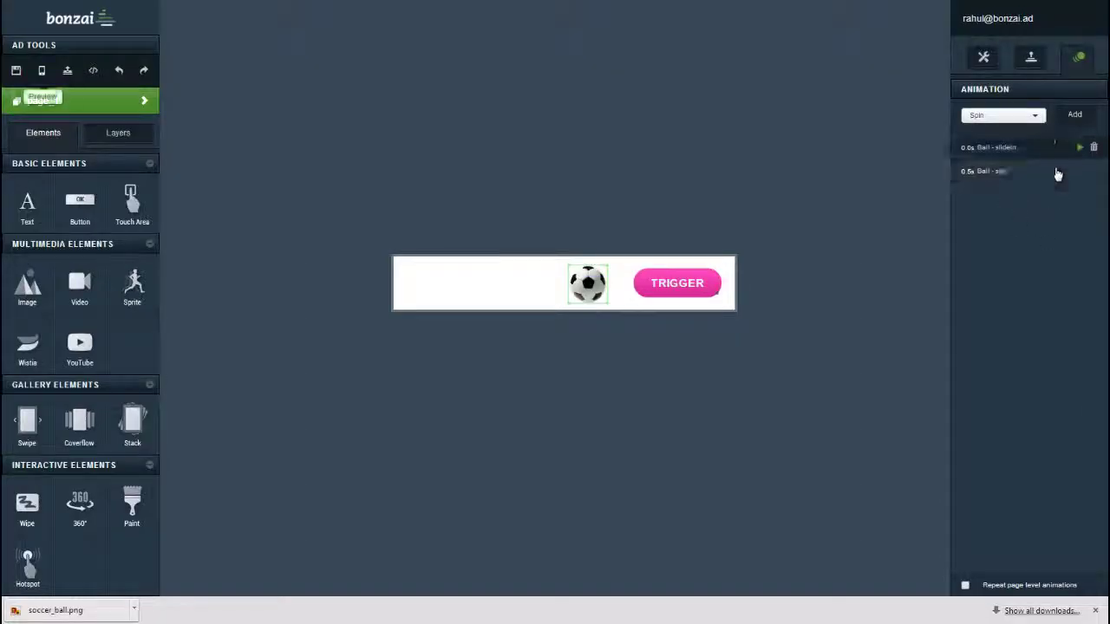
Set the delay of the ball's Spin animation to 0 and preview the ad again.
{"action": "left_click", "coordinate": [997, 170]}
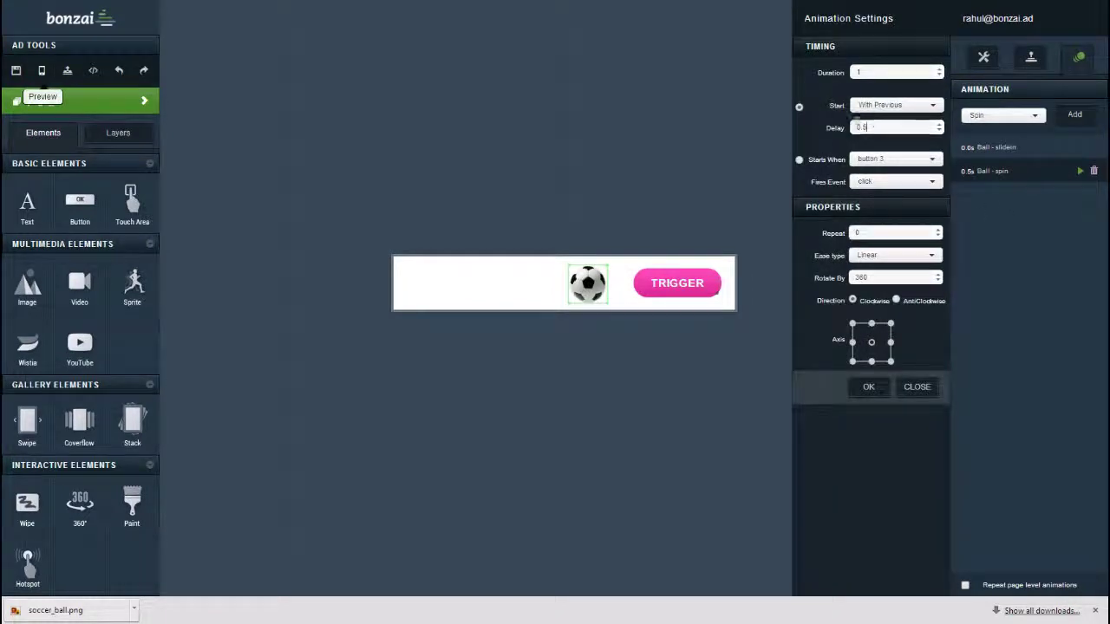
{"action": "double_click", "coordinate": [862, 127]}
{"action": "type", "text": "0"}
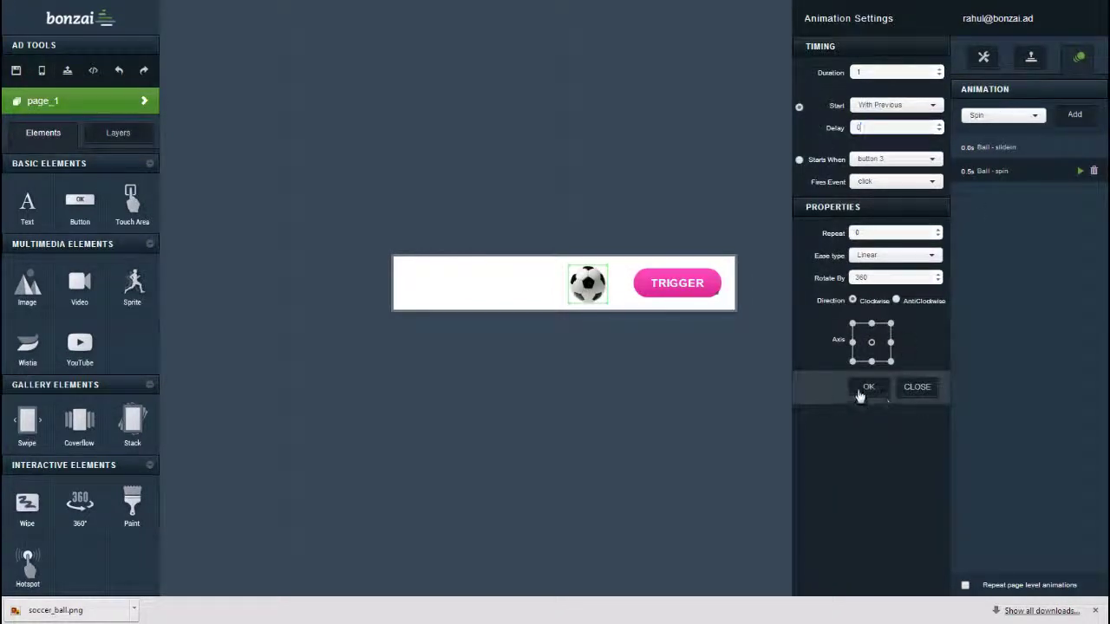
{"action": "left_click", "coordinate": [868, 387]}
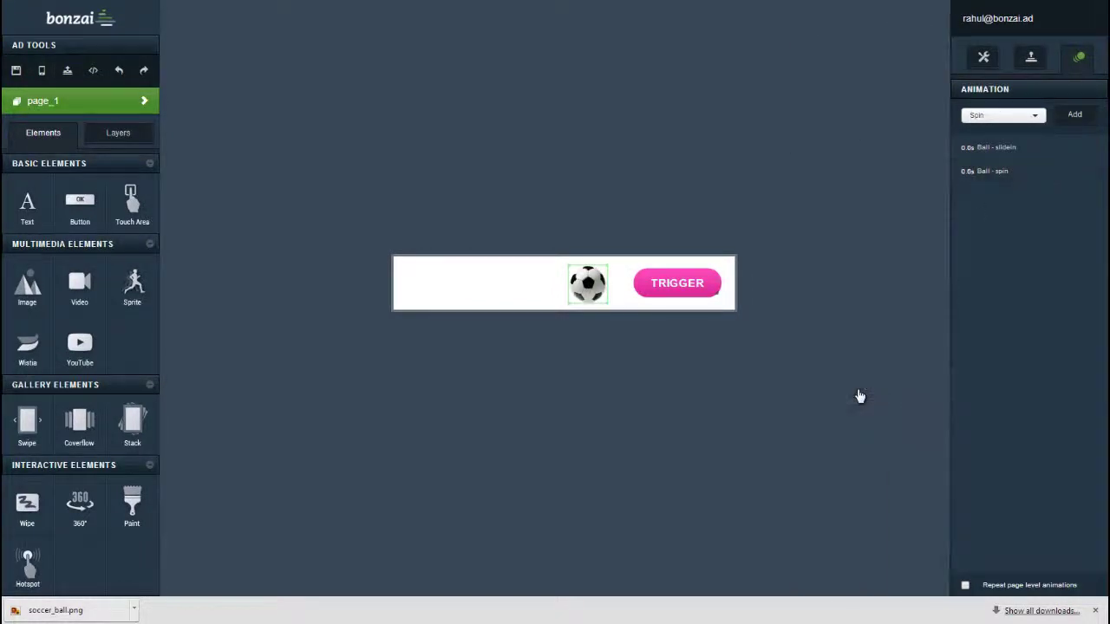
{"action": "left_click", "coordinate": [41, 75]}
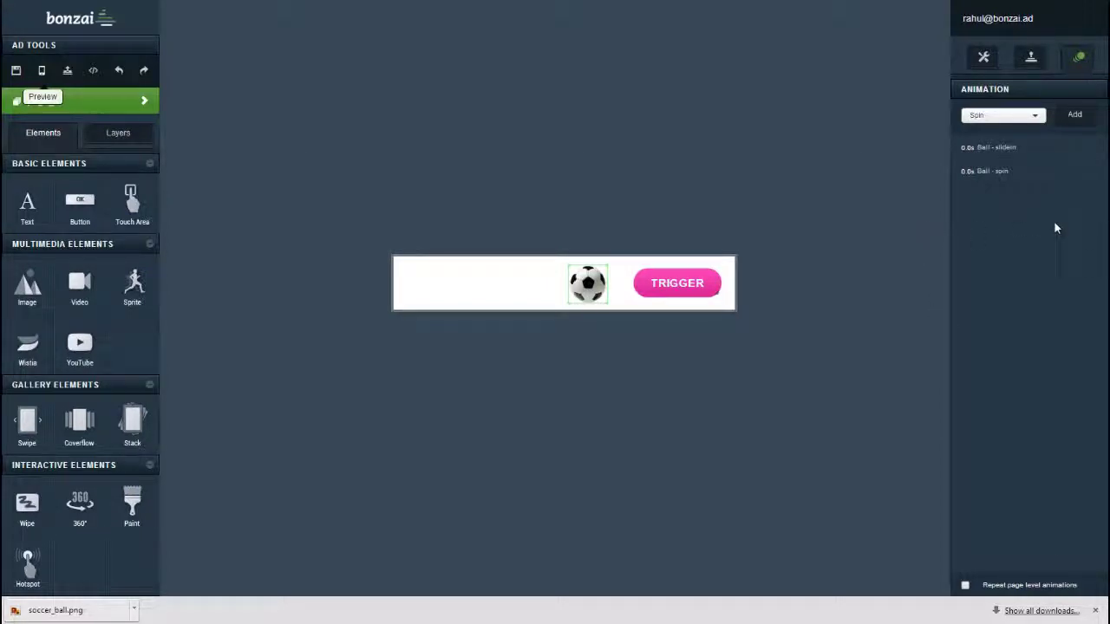
Make the ball's Slide In animation start when button 3 fires a click event, and preview the ad.
{"action": "left_click", "coordinate": [1040, 152]}
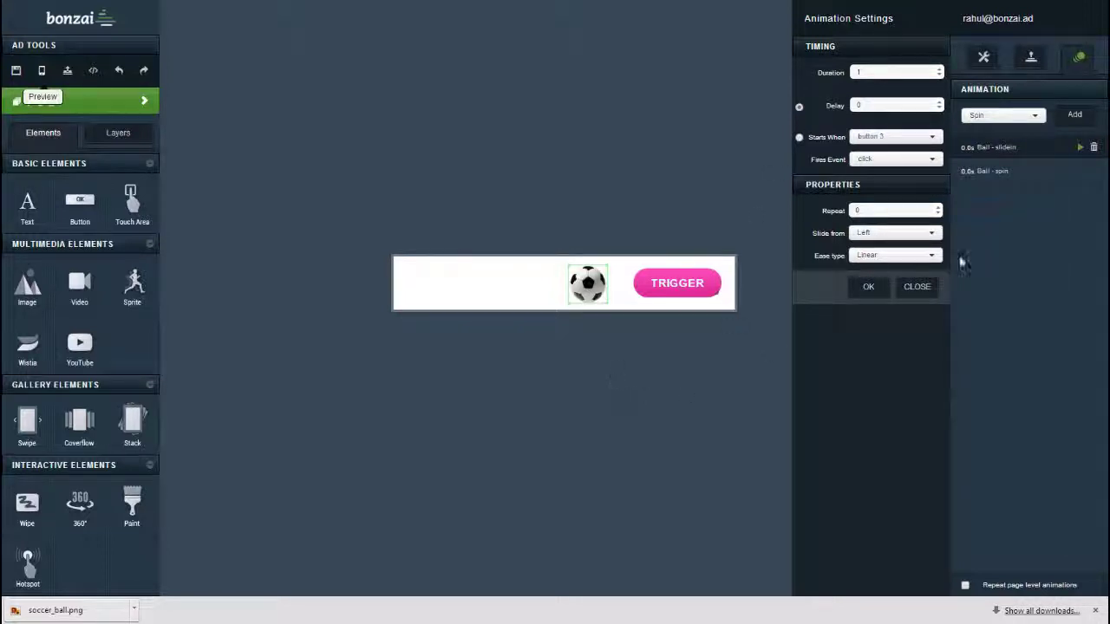
{"action": "left_click", "coordinate": [911, 294]}
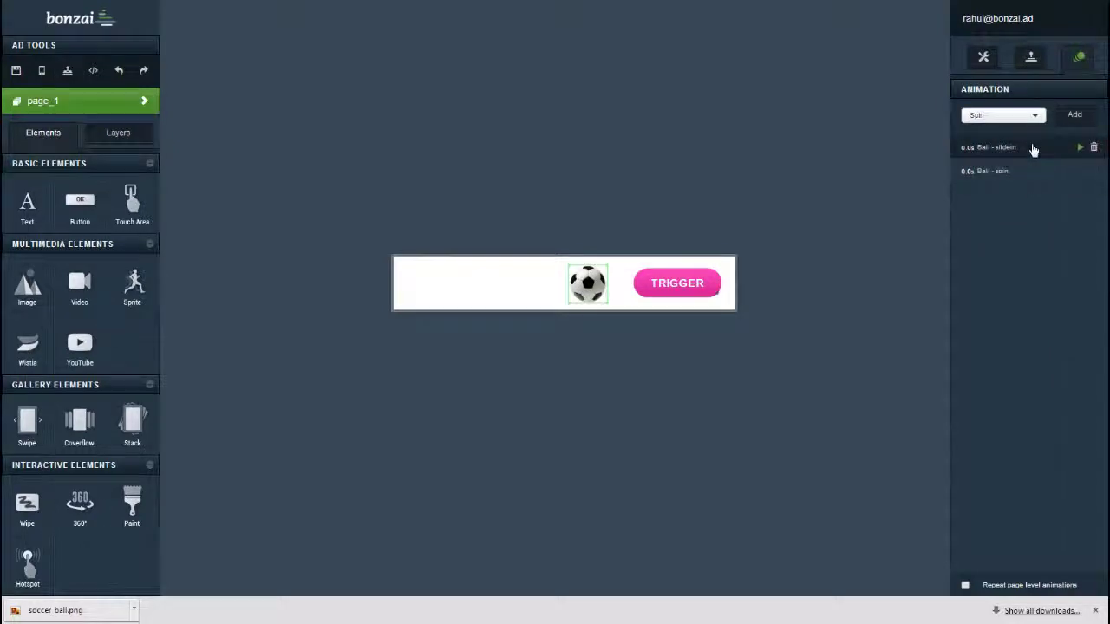
{"action": "left_click", "coordinate": [1043, 151]}
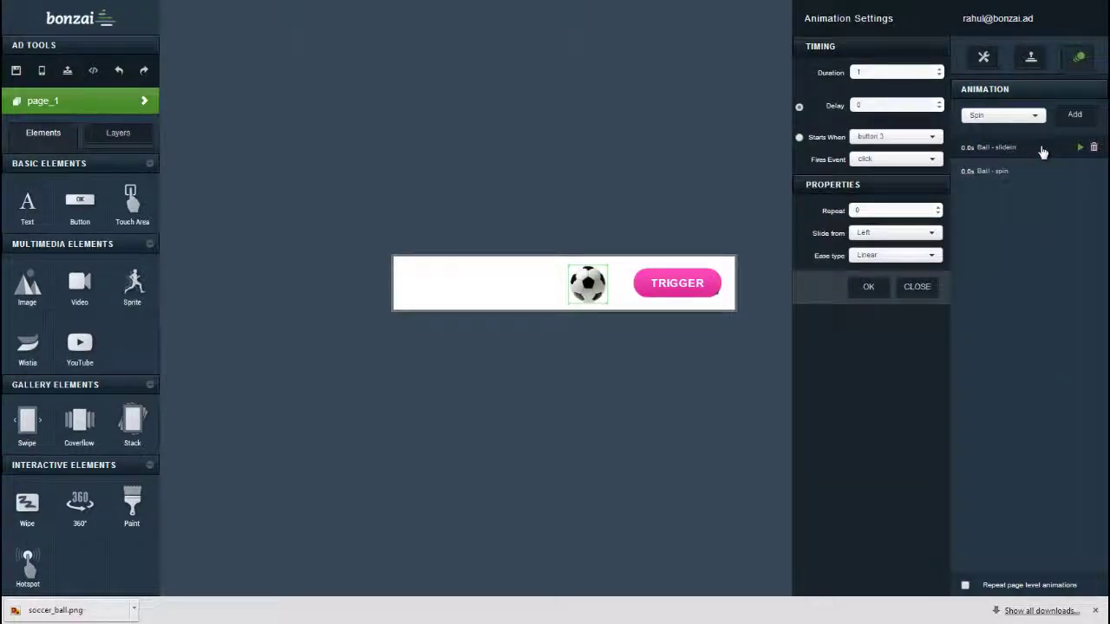
{"action": "left_click", "coordinate": [799, 139]}
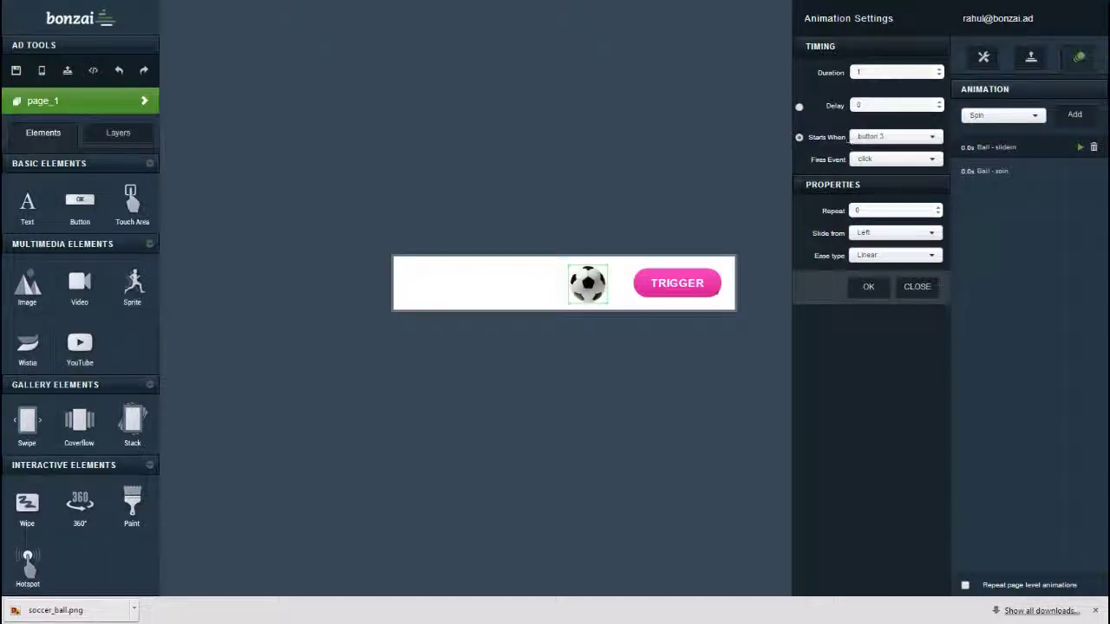
{"action": "left_click", "coordinate": [896, 137]}
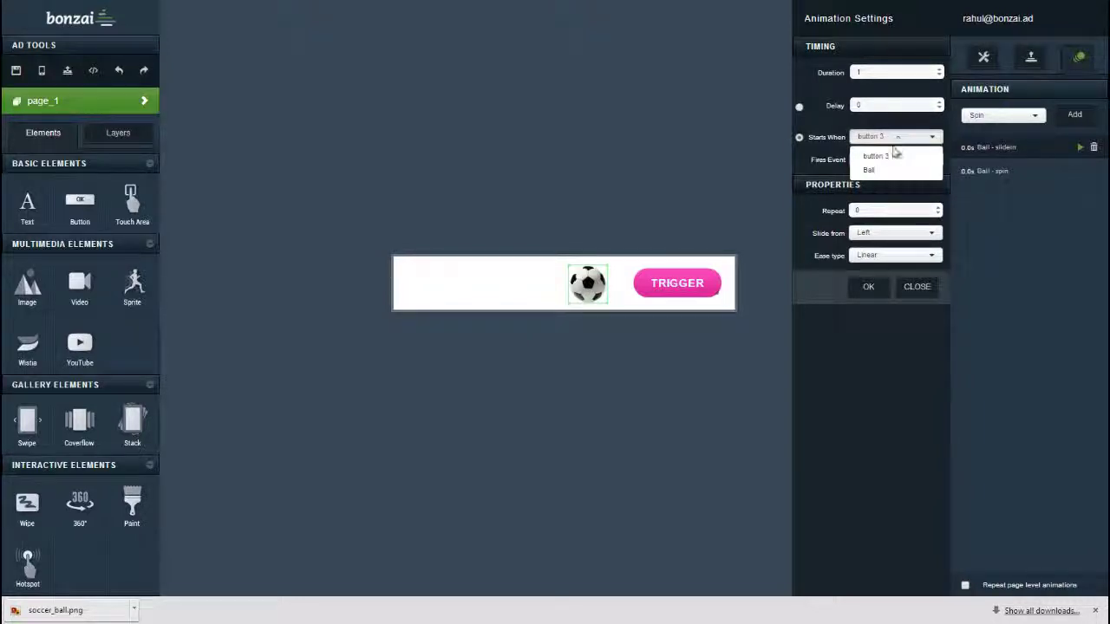
{"action": "left_click", "coordinate": [880, 158]}
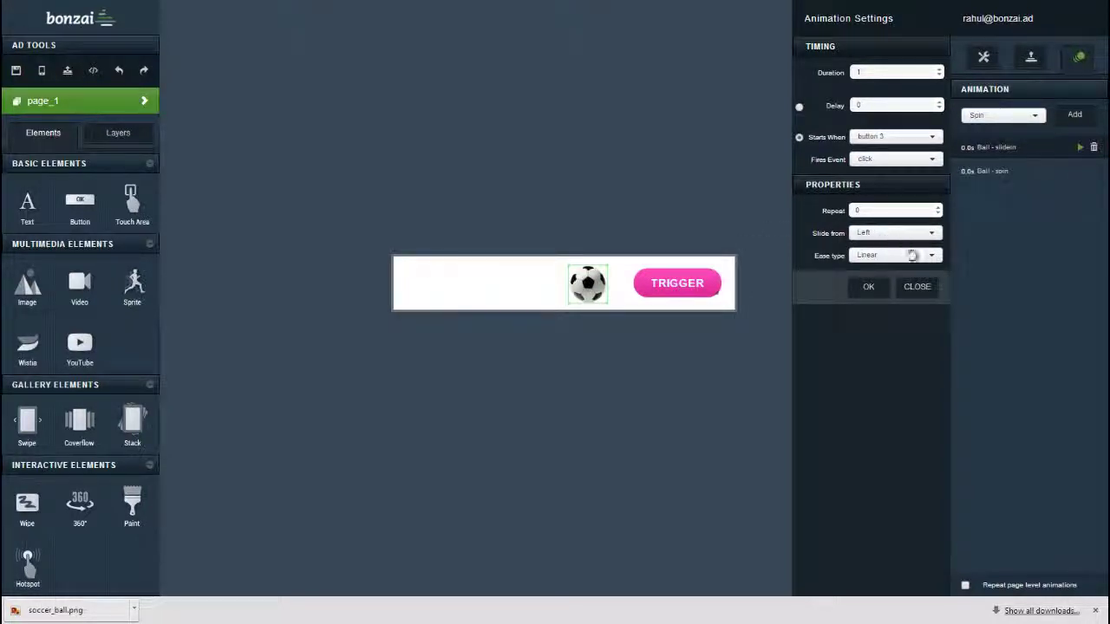
{"action": "left_click", "coordinate": [877, 294]}
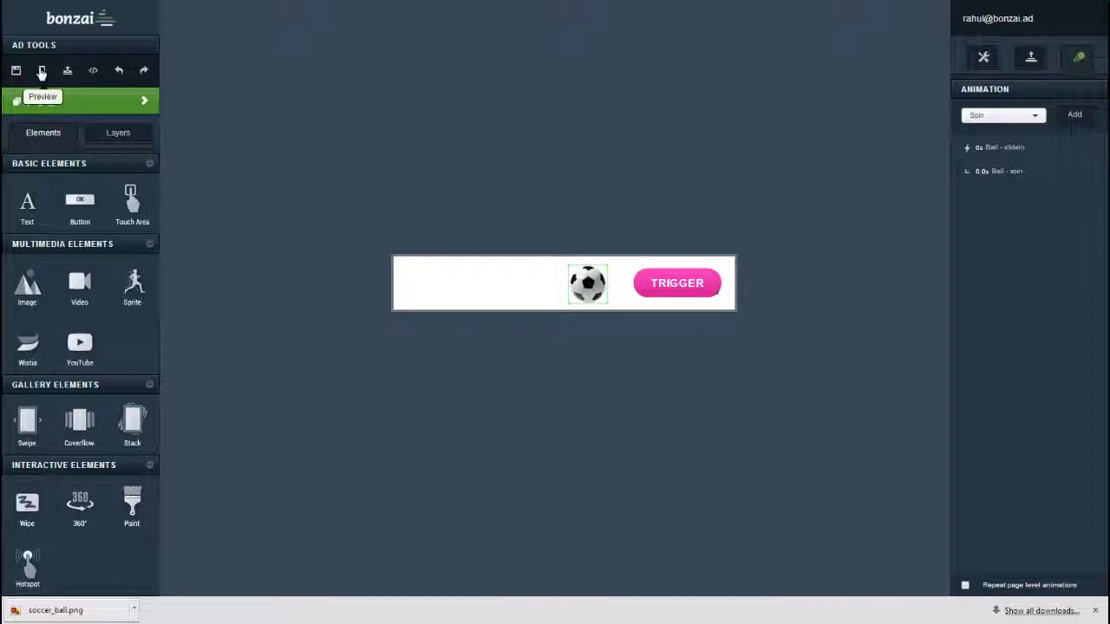
{"action": "left_click", "coordinate": [42, 73]}
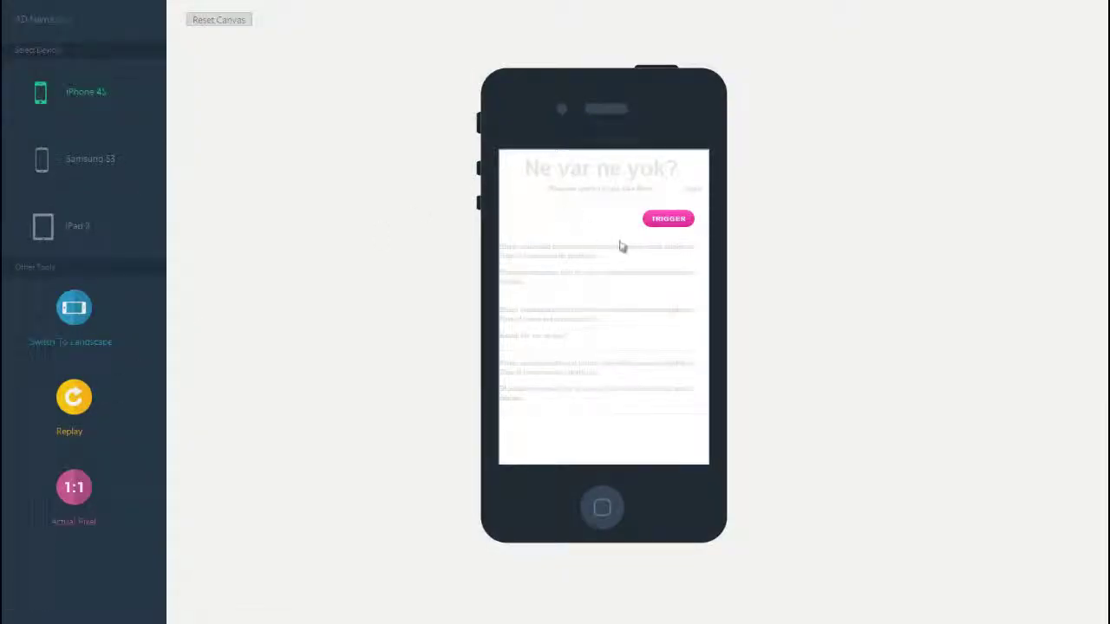